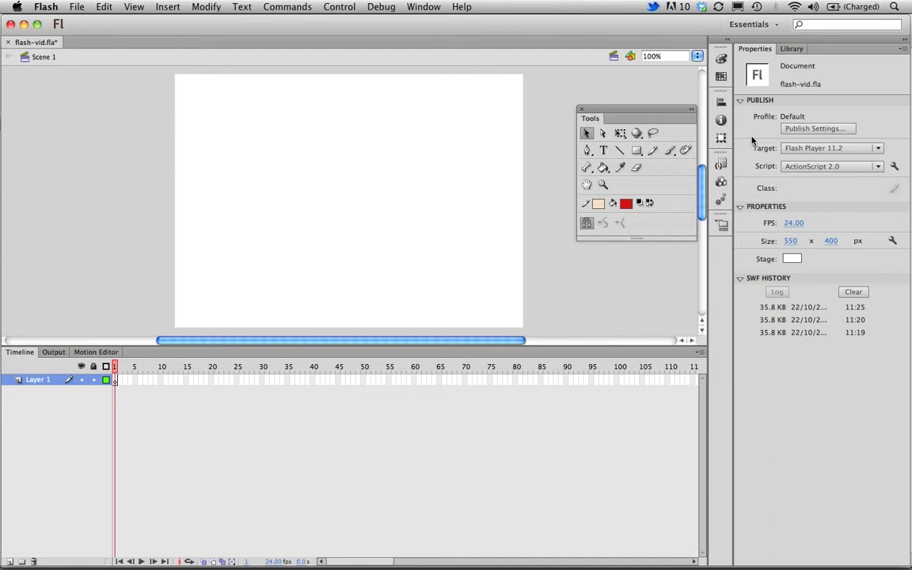
Switch to Finder, view the contents of the flash-vid folder on the Desktop, and return to Flash.
key("super+Tab")
key("super+Tab")
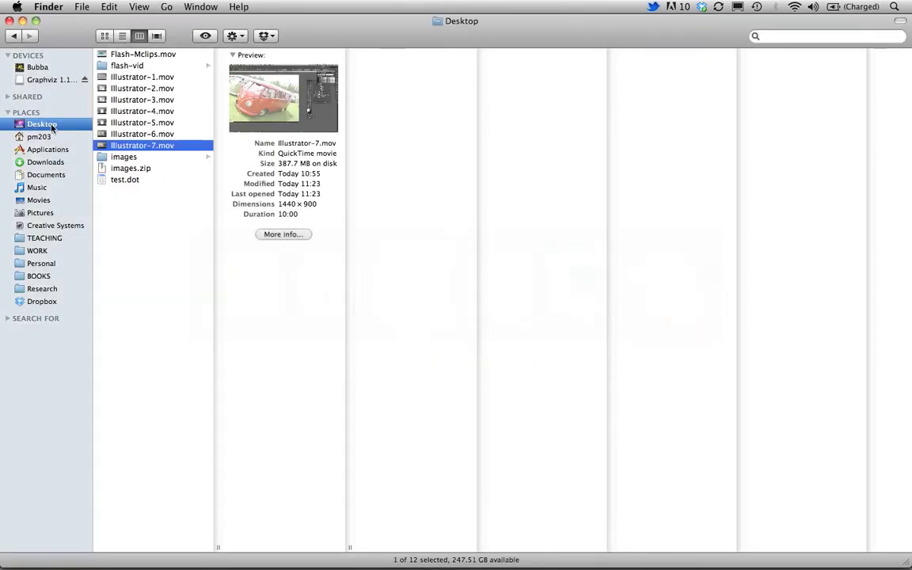
left_click(116, 67)
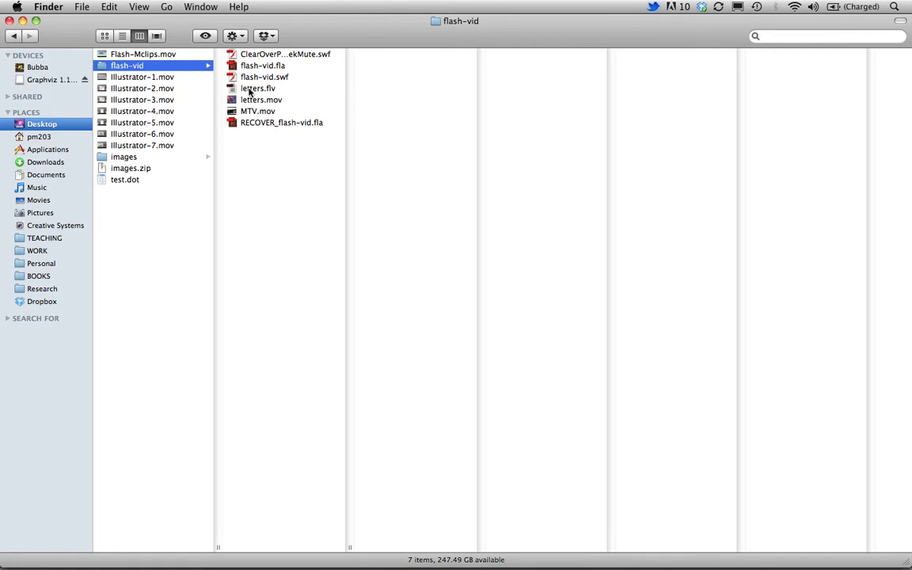
key("super+Tab")
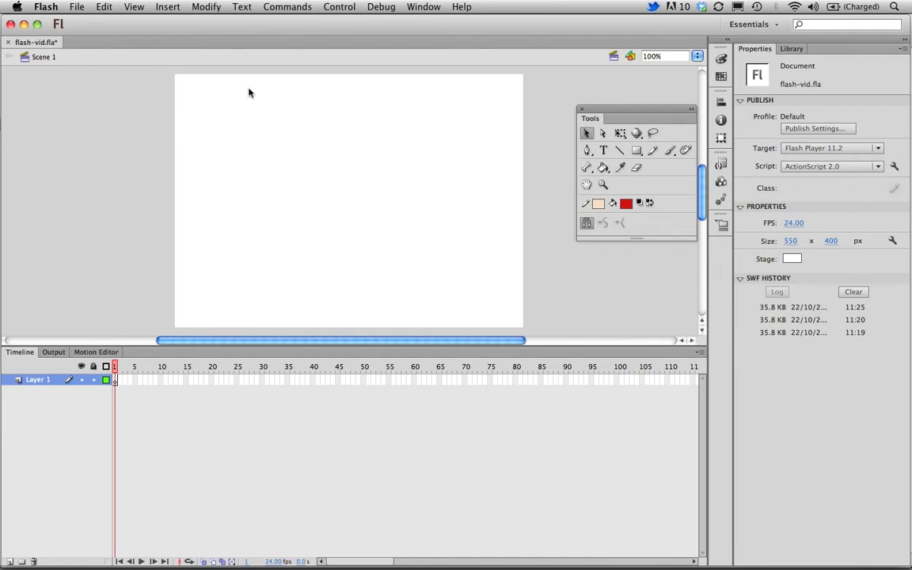
Start a video import of letters.flv from the flash-vid folder as external video with a playback component, and continue to the skinning options.
left_click(77, 7)
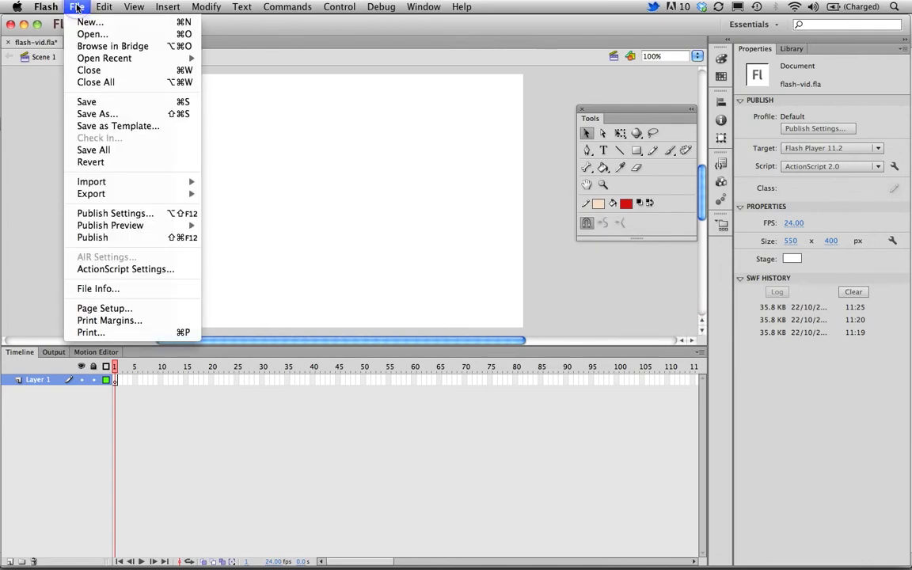
mouse_move(112, 182)
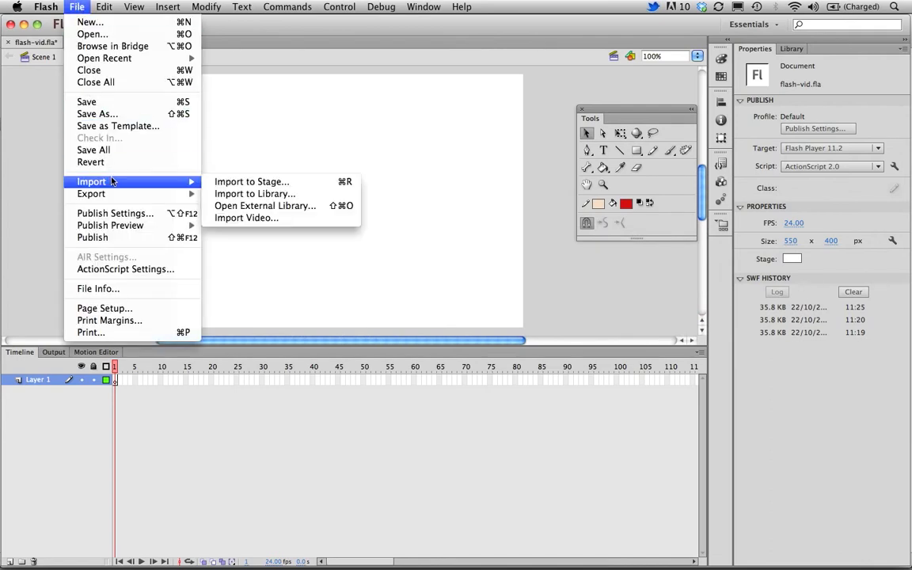
left_click(235, 219)
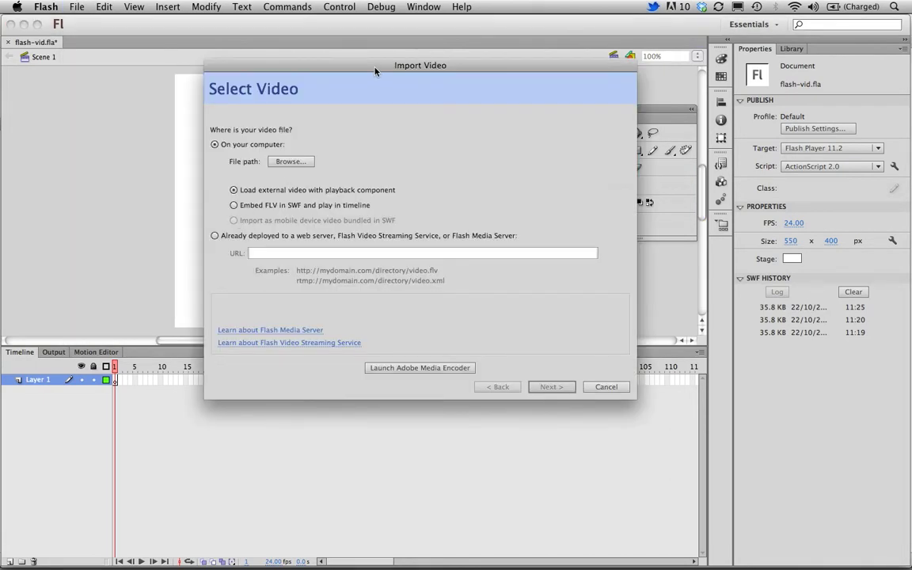
left_click_drag(375, 72, 334, 54)
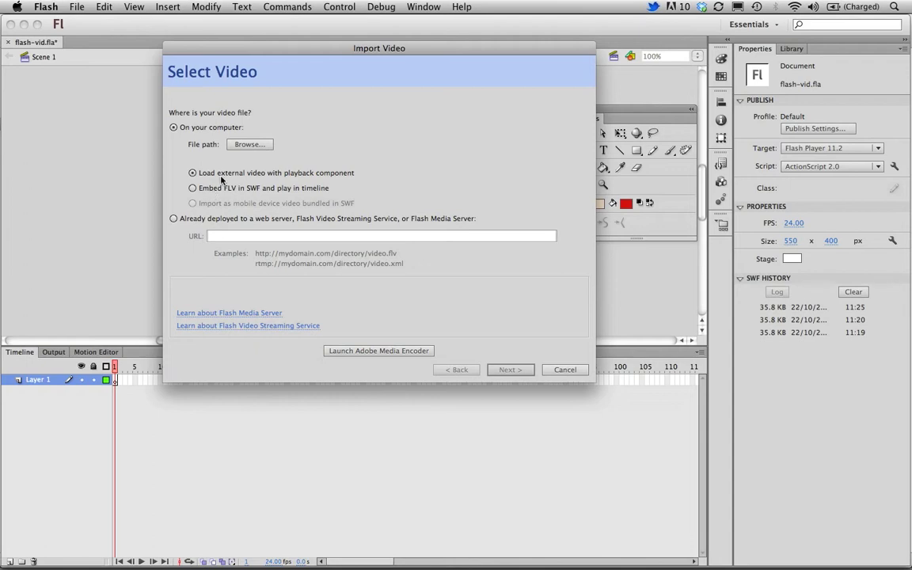
left_click(246, 144)
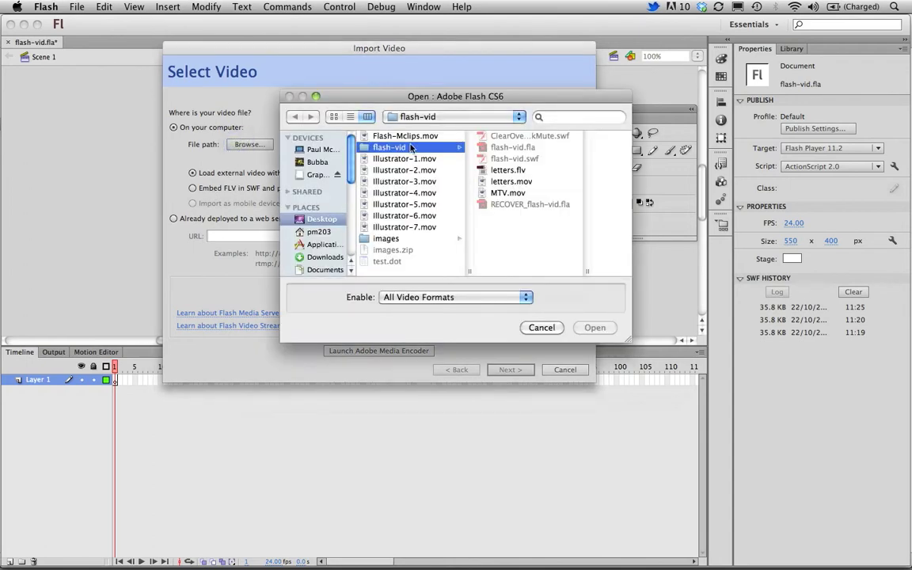
left_click(504, 172)
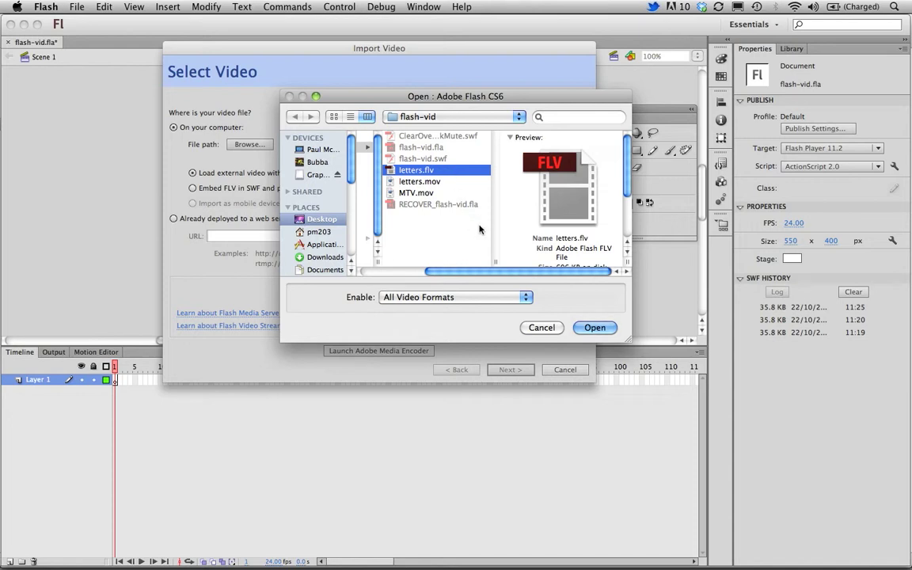
left_click(596, 328)
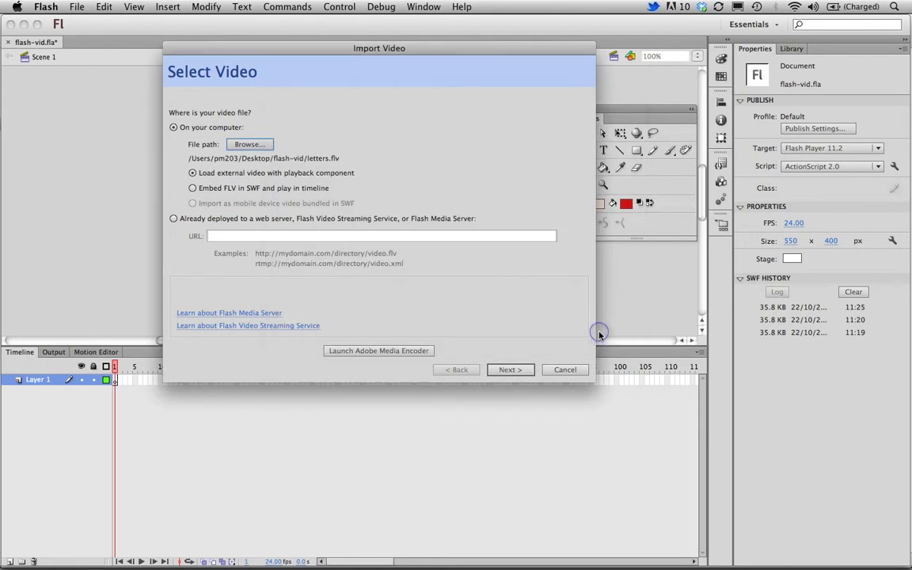
left_click(515, 370)
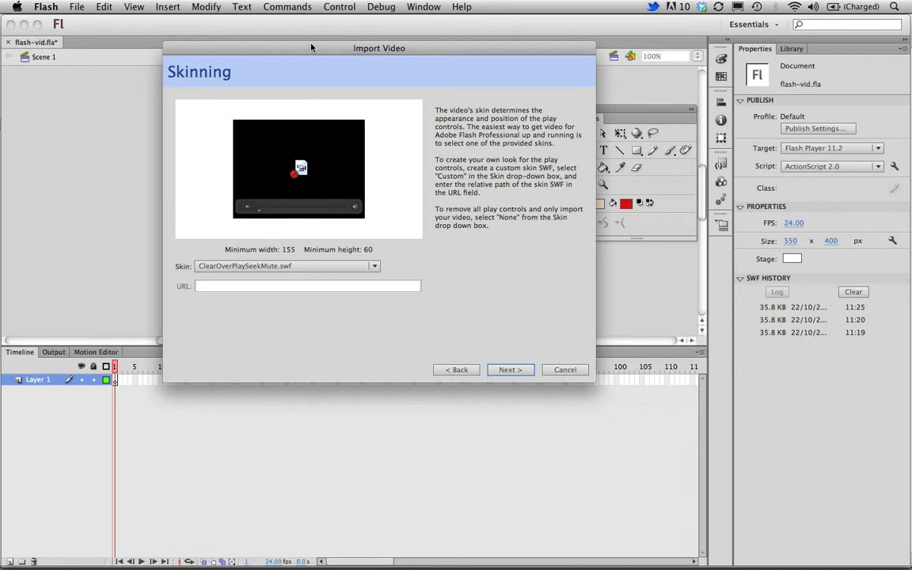
Try the SteelOverPlaySeekMute.swf and SteelOverAll.swf skins for the imported video's playback controls.
left_click_drag(312, 47, 317, 39)
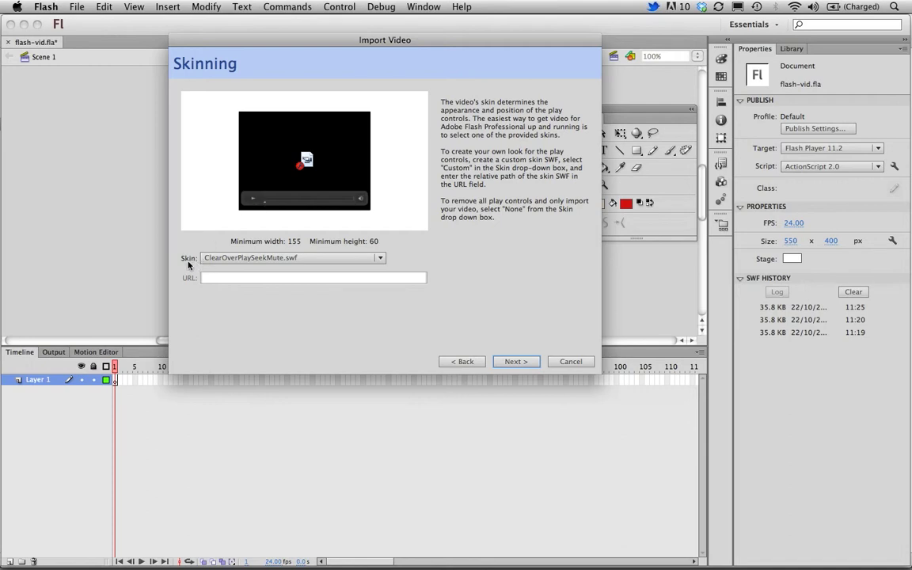
left_click(380, 258)
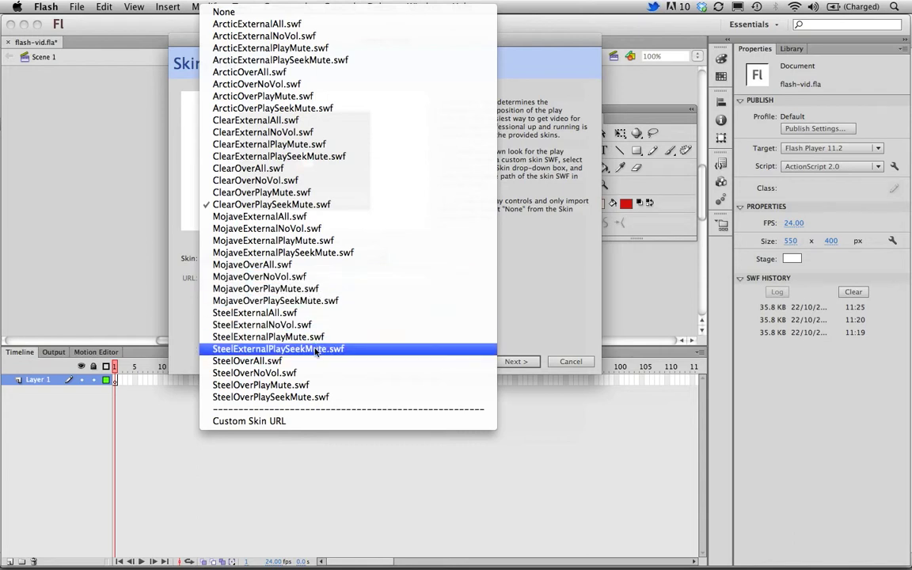
left_click(317, 396)
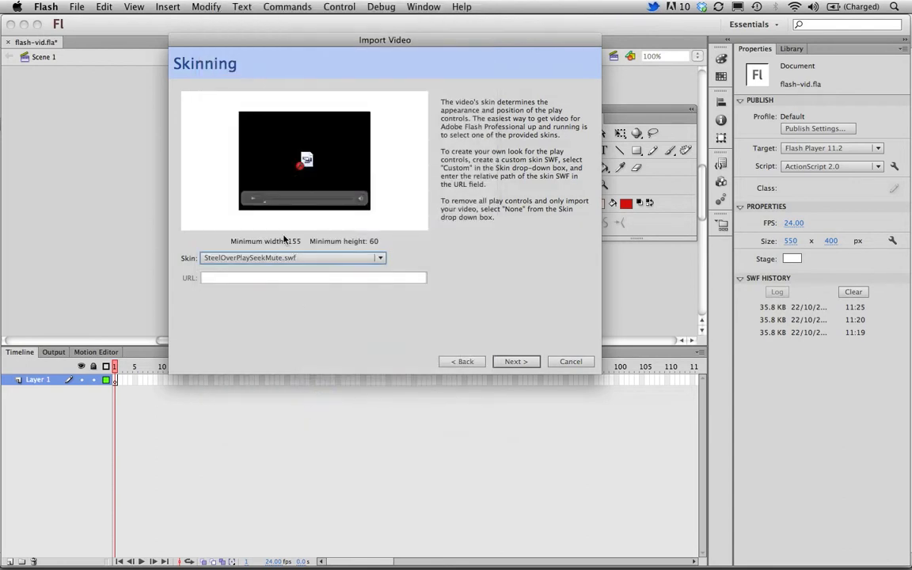
left_click(379, 259)
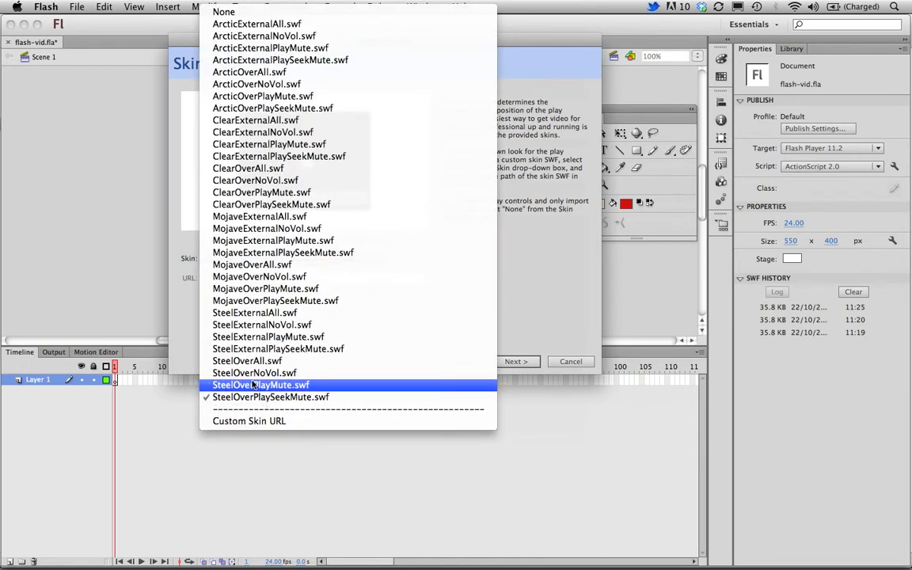
left_click(235, 365)
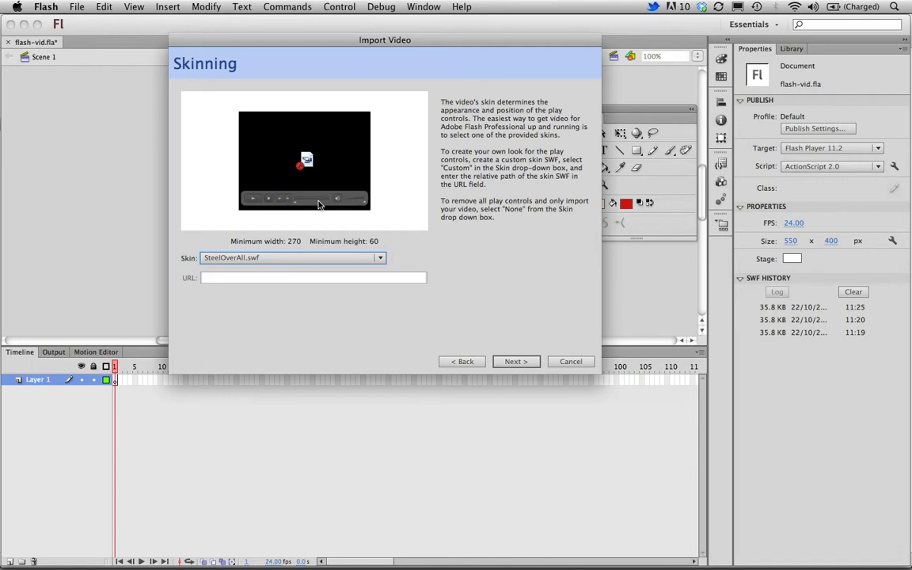
Choose the SteelOverPlaySeekMute.swf skin for the video and finish the import onto the stage.
left_click(379, 259)
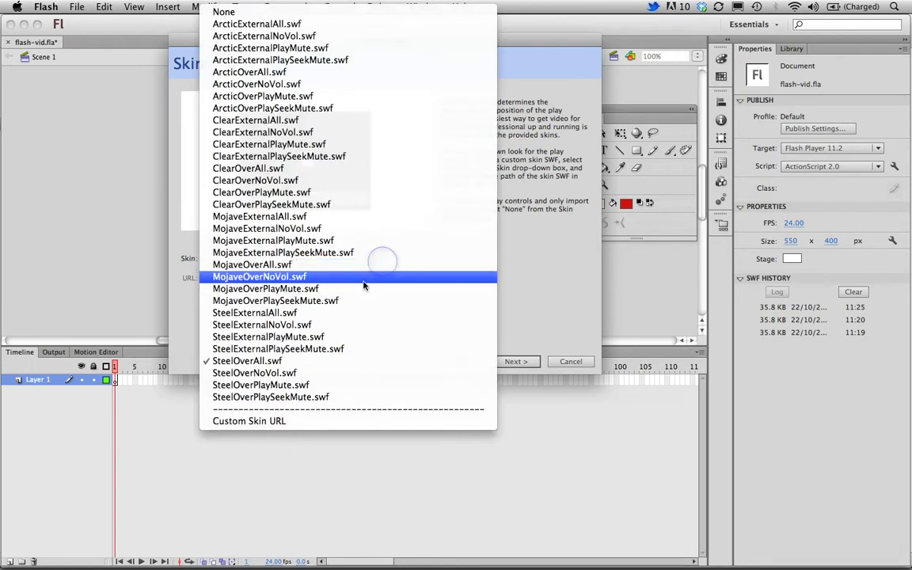
left_click(315, 398)
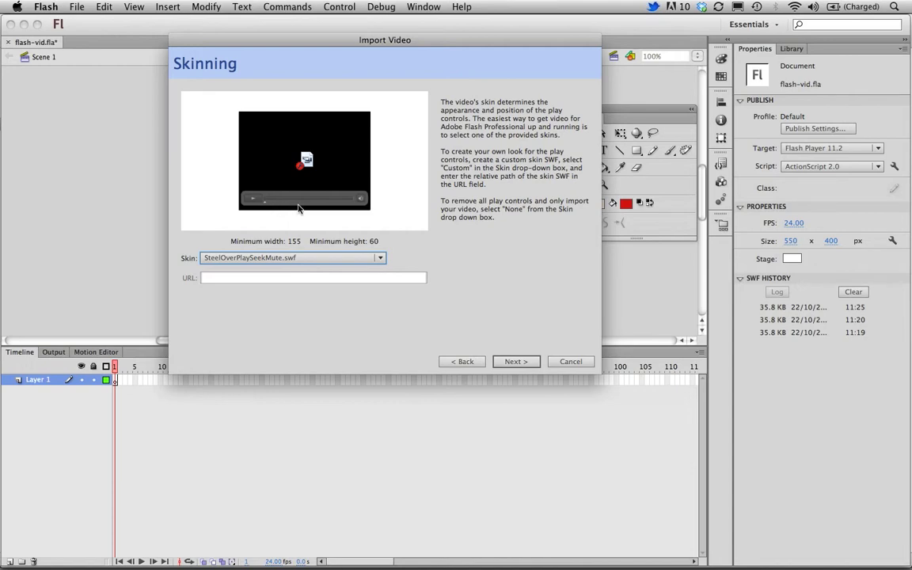
left_click(512, 363)
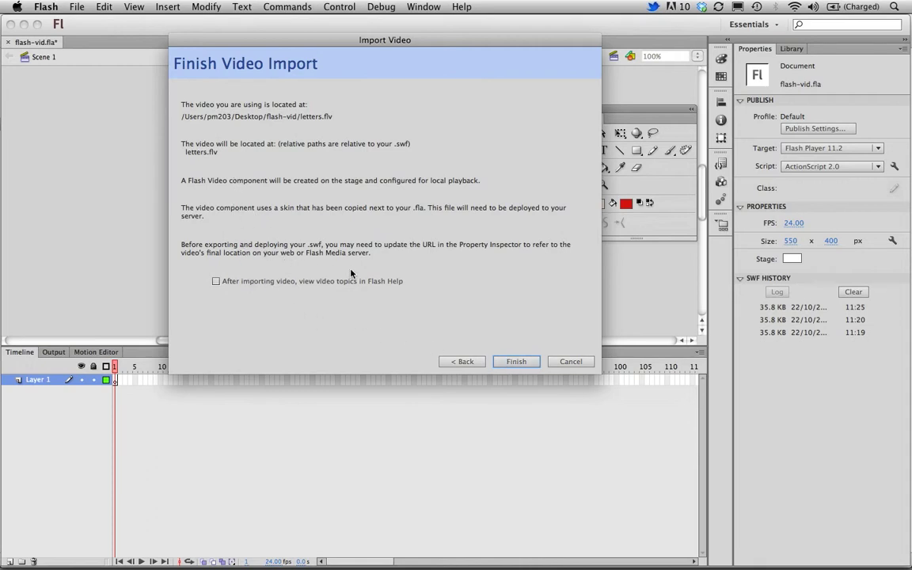
left_click(516, 362)
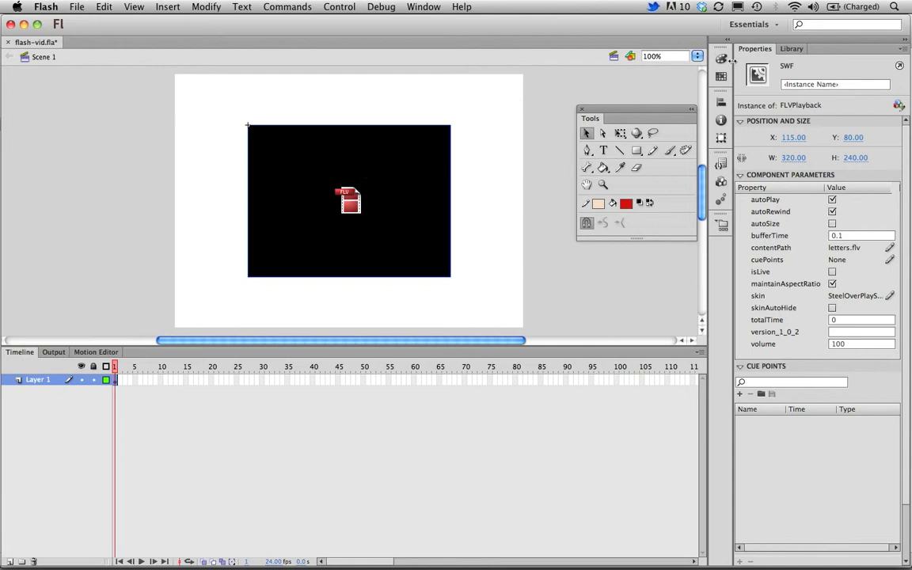
Clear space for the component parameters by widening Properties and closing the floating Tools, and turn off autoPlay for the video component.
left_click_drag(709, 78, 631, 79)
left_click_drag(733, 80, 591, 107)
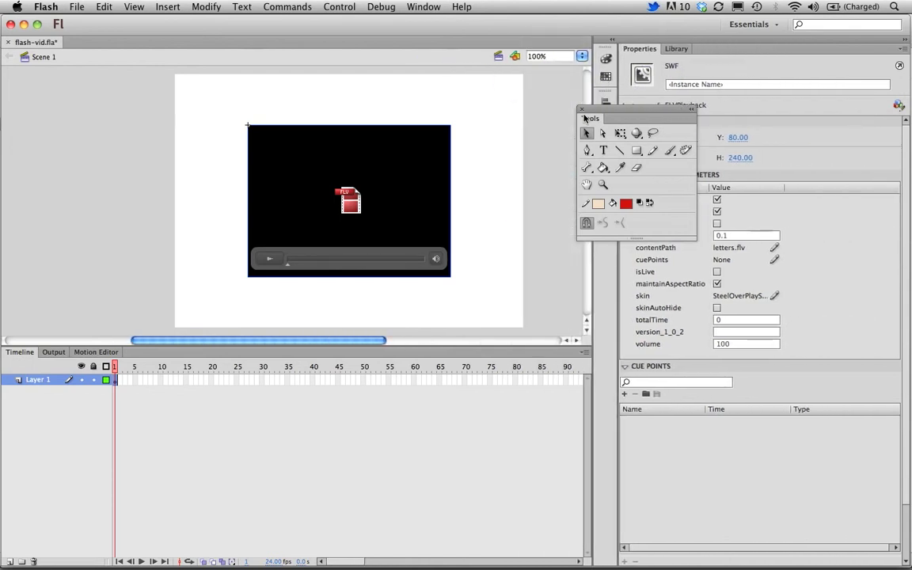
left_click(582, 110)
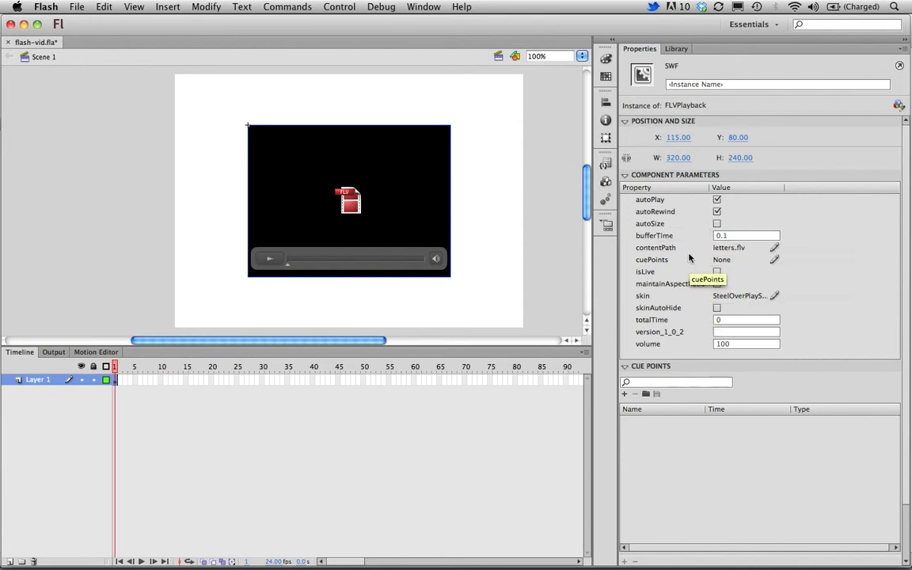
left_click(718, 201)
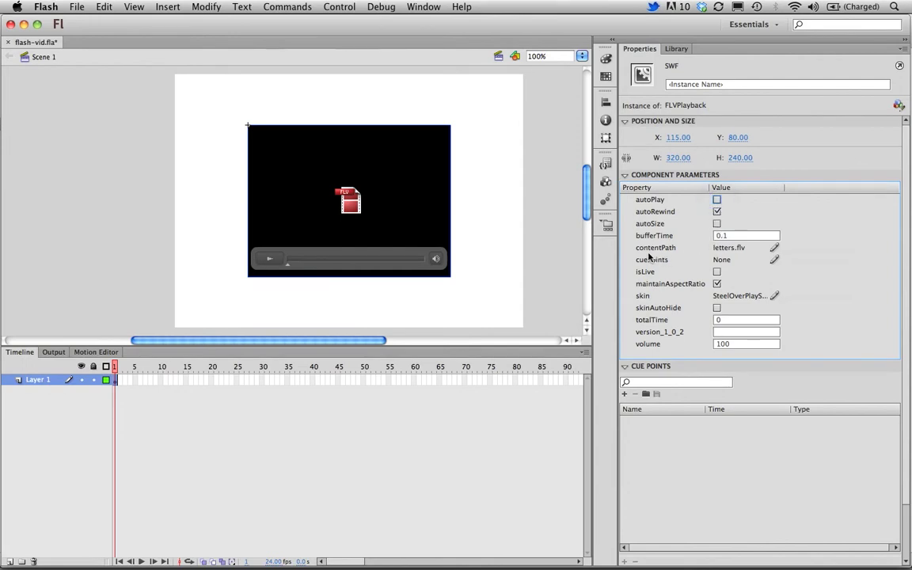
left_click(774, 249)
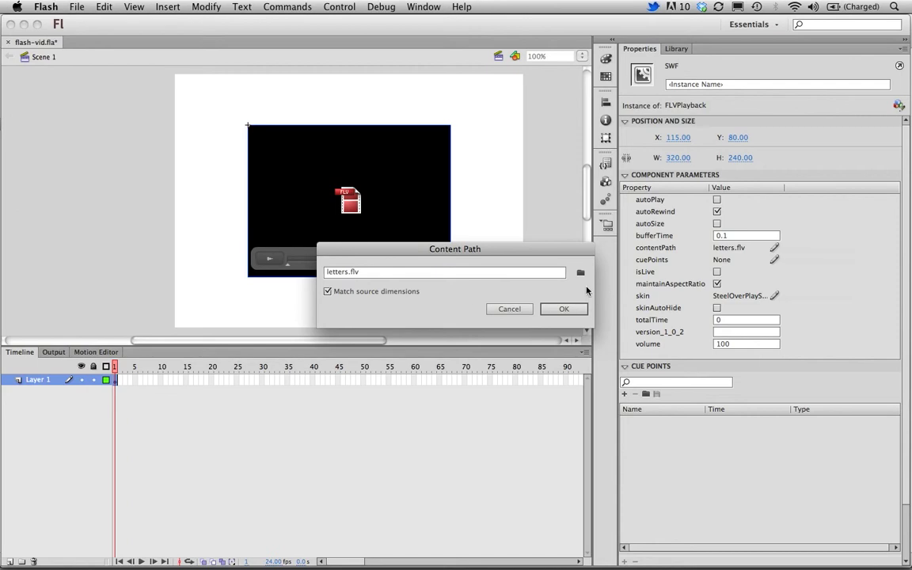
left_click(580, 272)
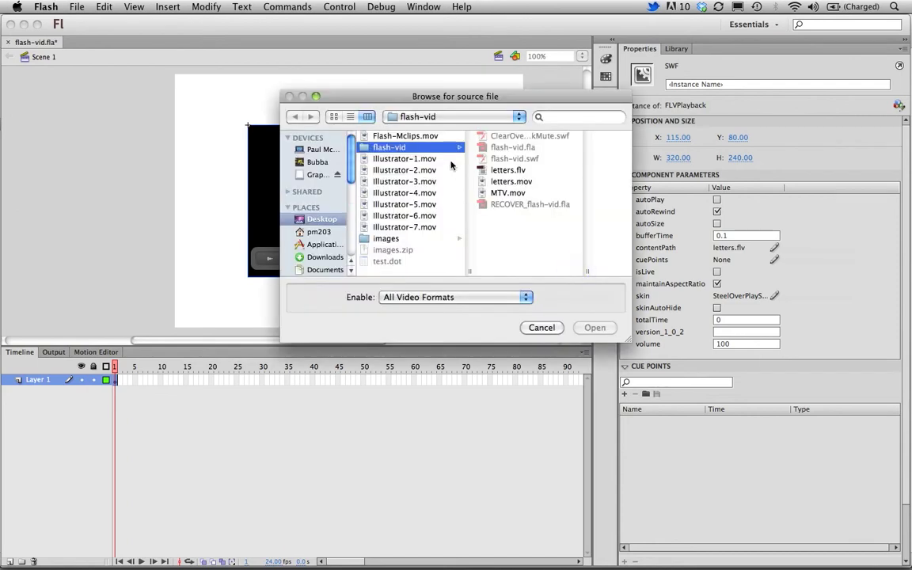
left_click(538, 327)
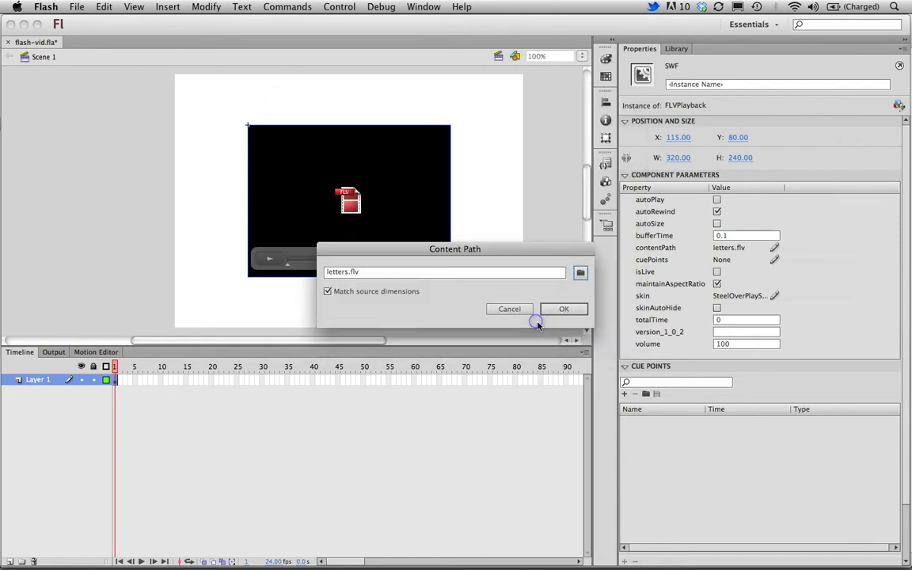
left_click(522, 311)
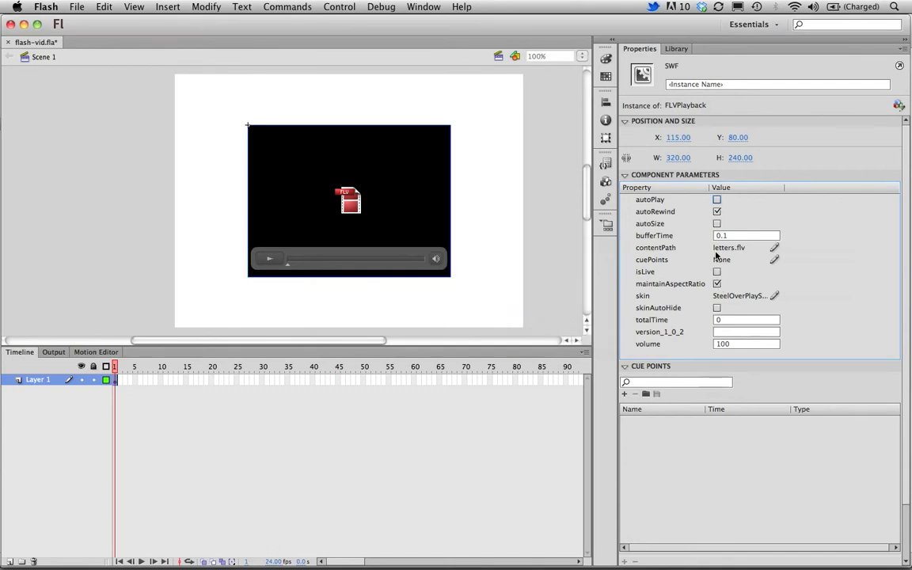
Change the video component's skin to ClearOverAll.swf in its component parameters.
scroll(717, 273, "down", 2)
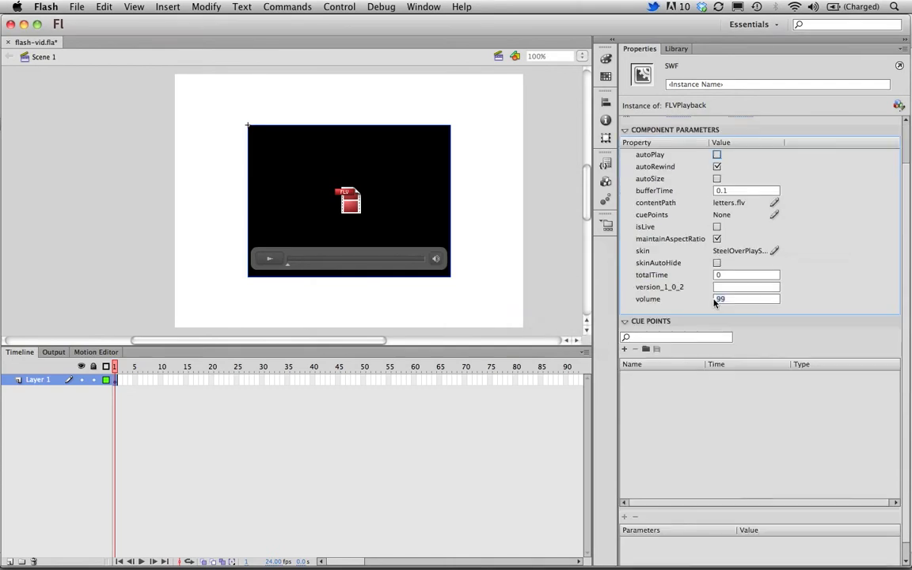
left_click(717, 264)
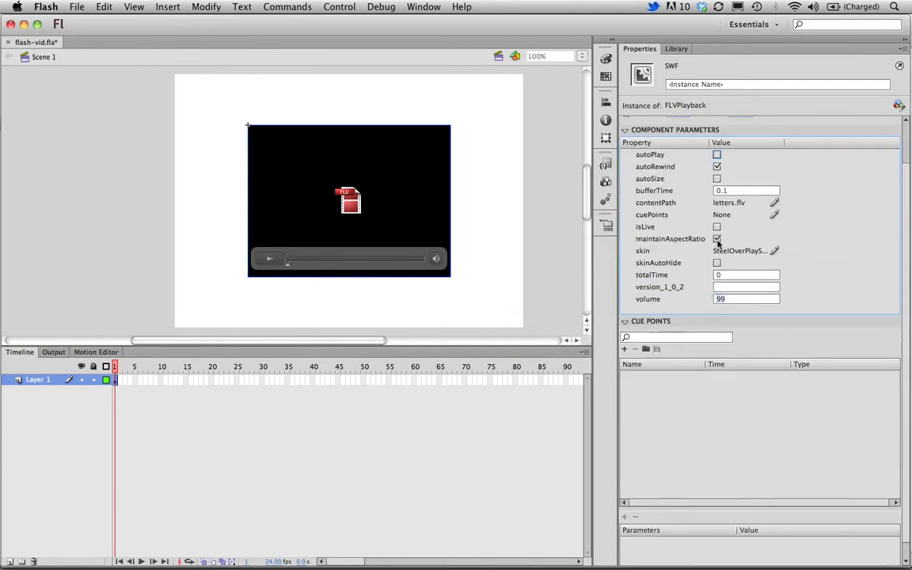
left_click(774, 251)
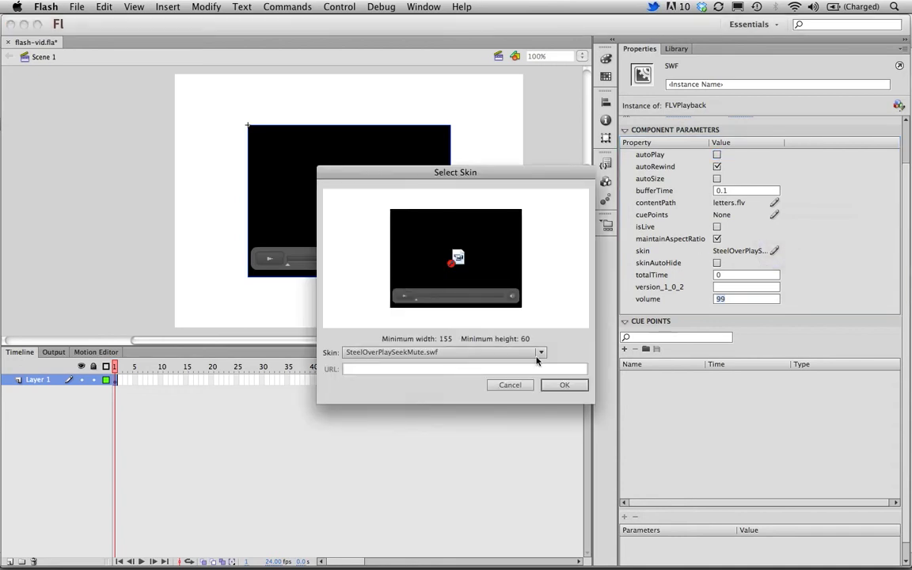
left_click(539, 352)
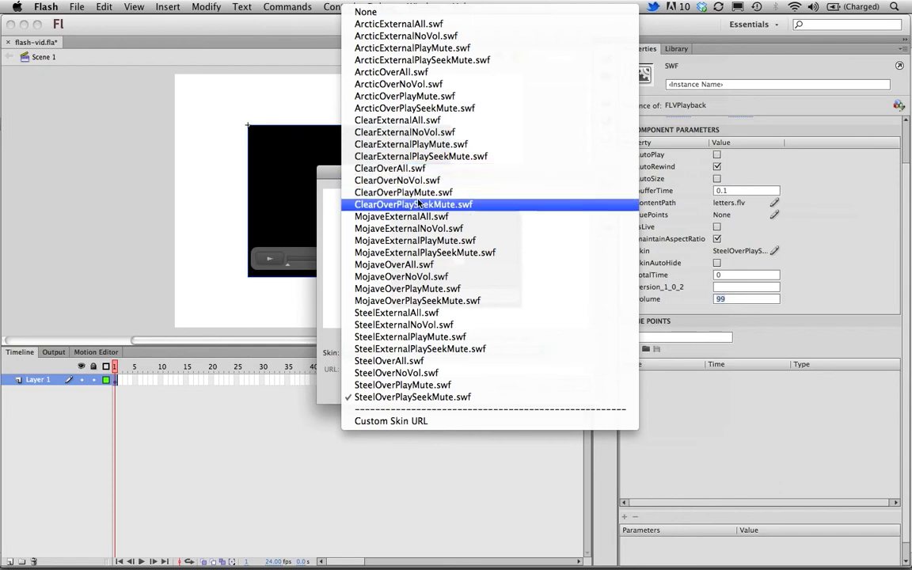
left_click(411, 169)
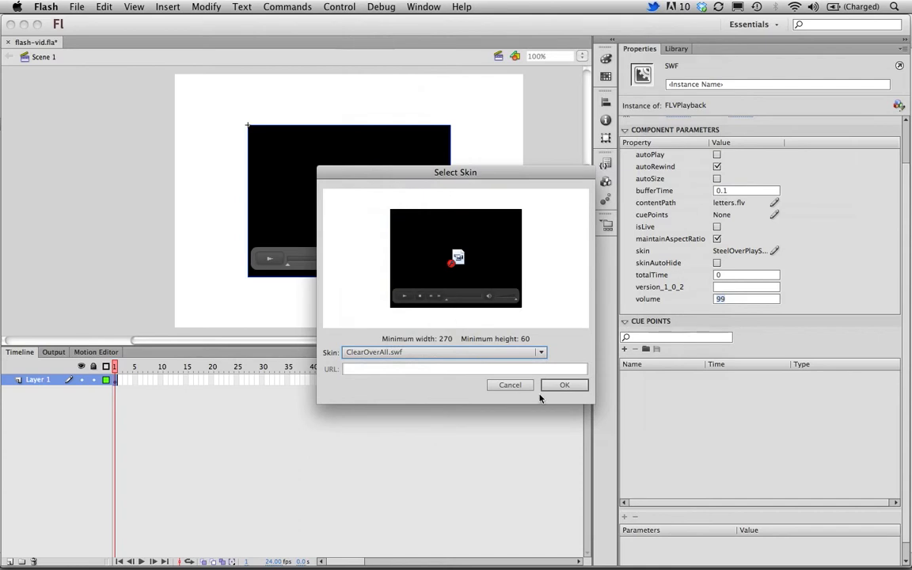
left_click(561, 384)
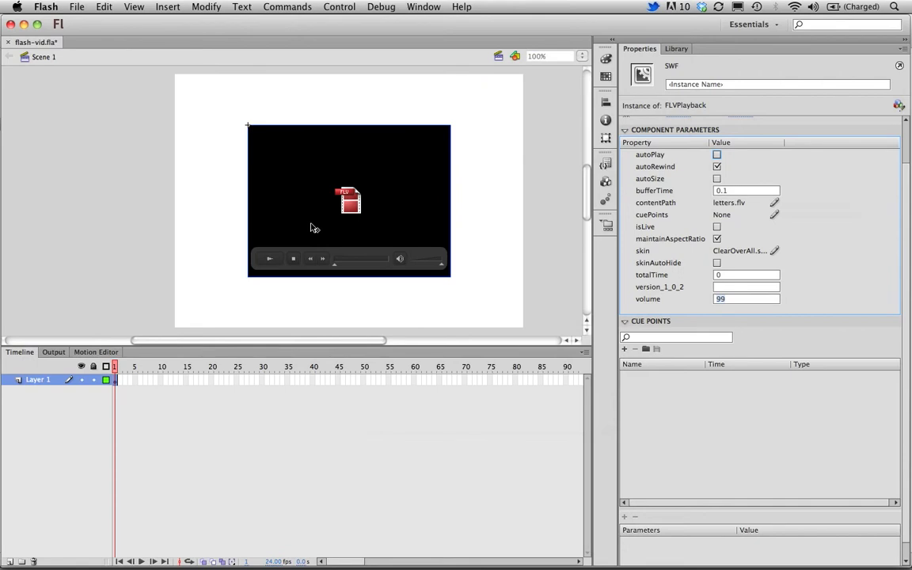
Test the movie in a preview window moved clear of the parameters, and play the video with its playback controls.
key("super+Return")
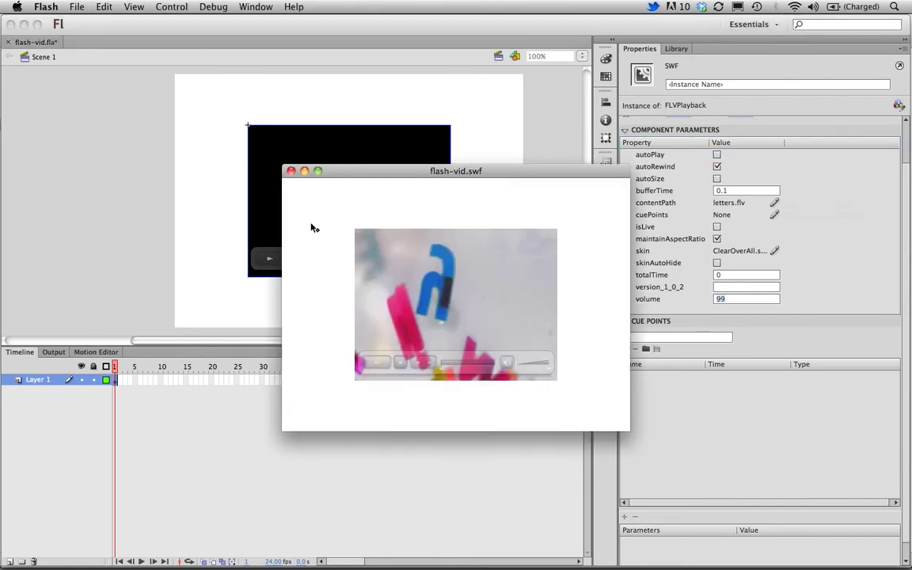
left_click_drag(392, 171, 306, 71)
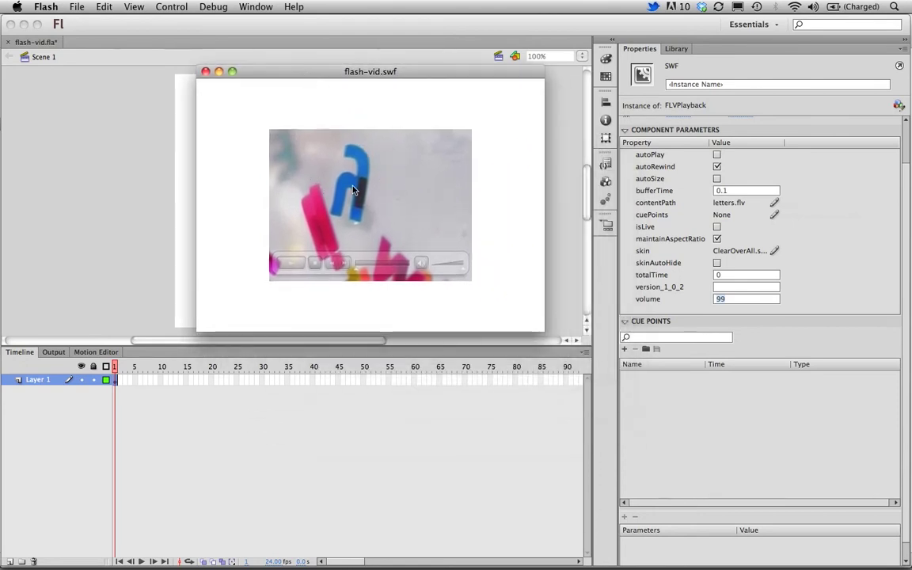
left_click(292, 265)
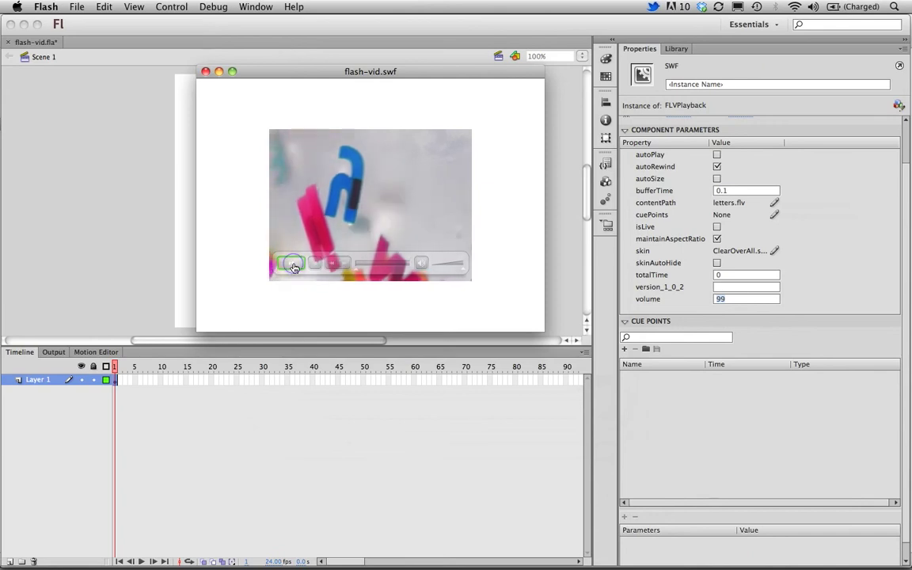